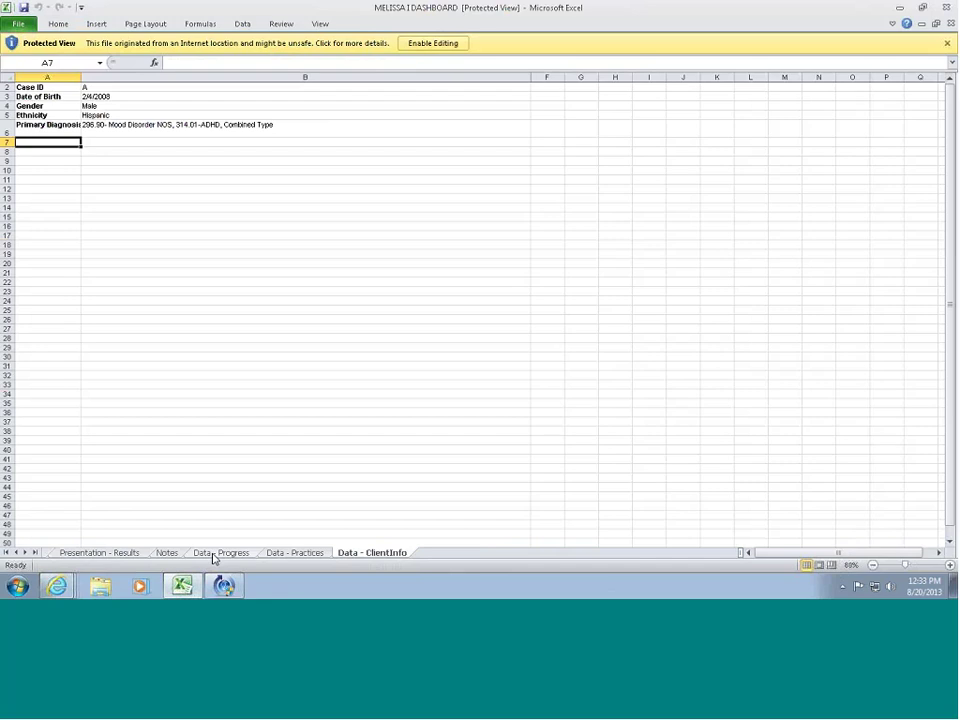
Review the case details on the Data - ClientInfo sheet and the measurement dates and full Progress Measure #5 name on Data - Progress
left_click(213, 555)
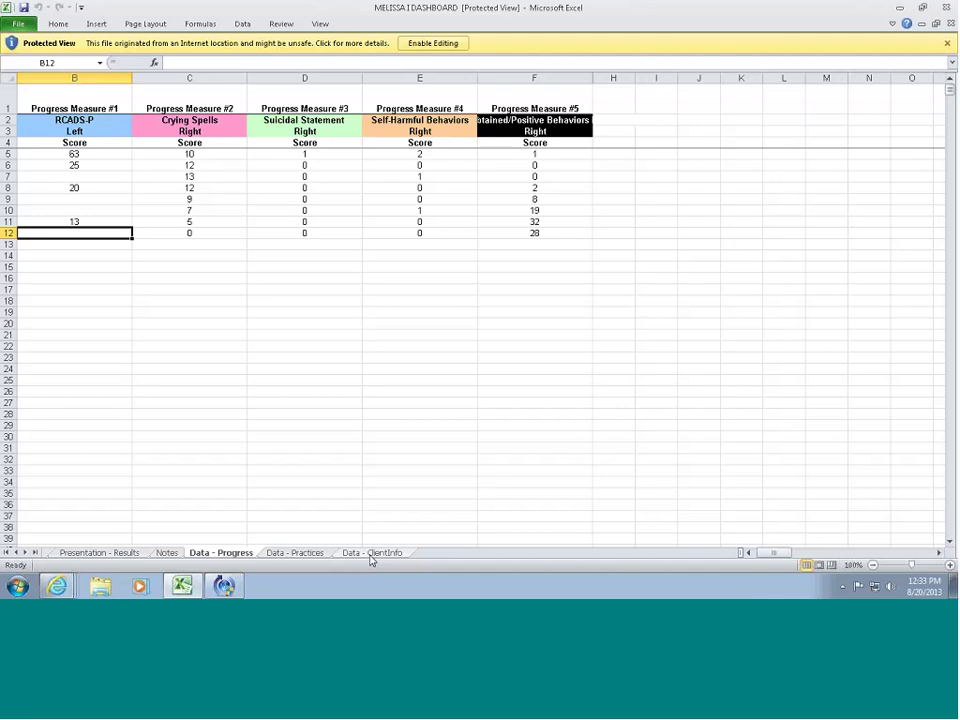
left_click(371, 553)
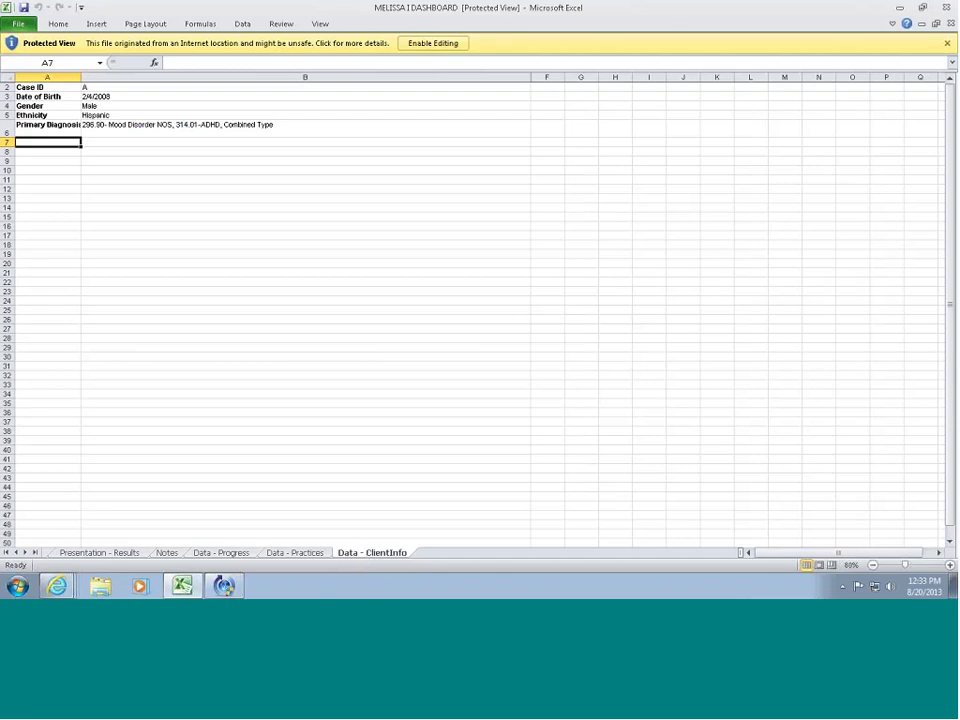
left_click(214, 556)
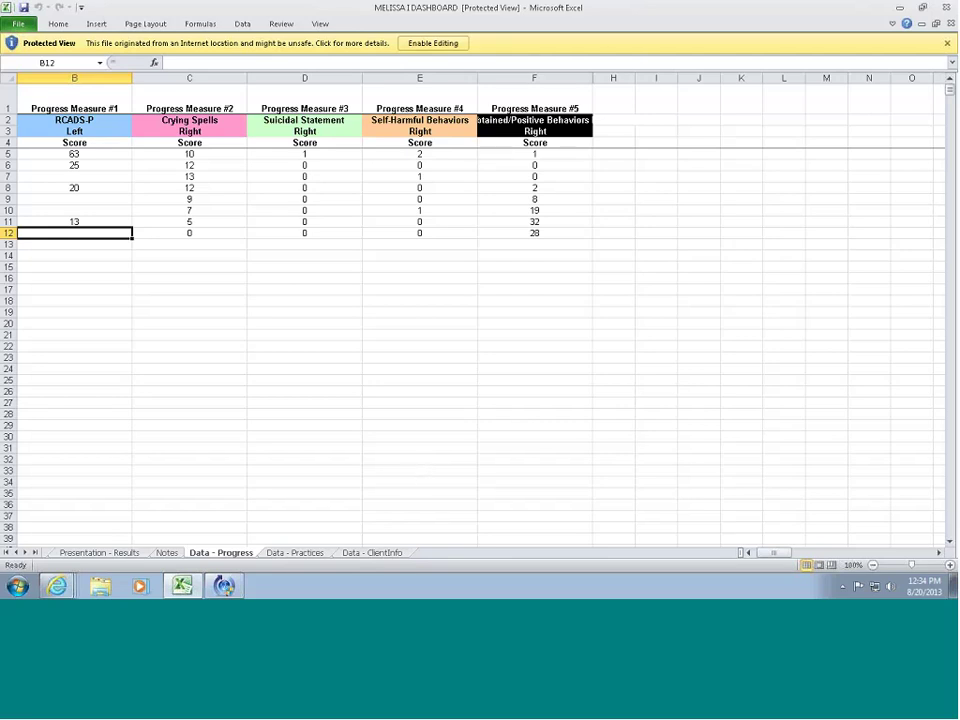
left_click_drag(774, 553, 750, 553)
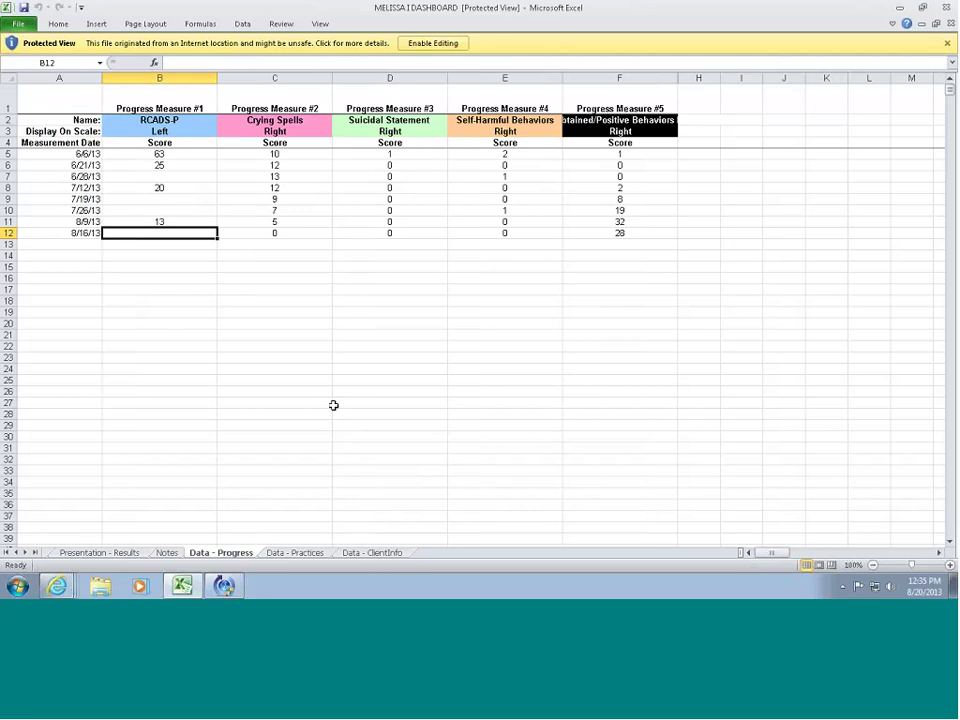
left_click(666, 129)
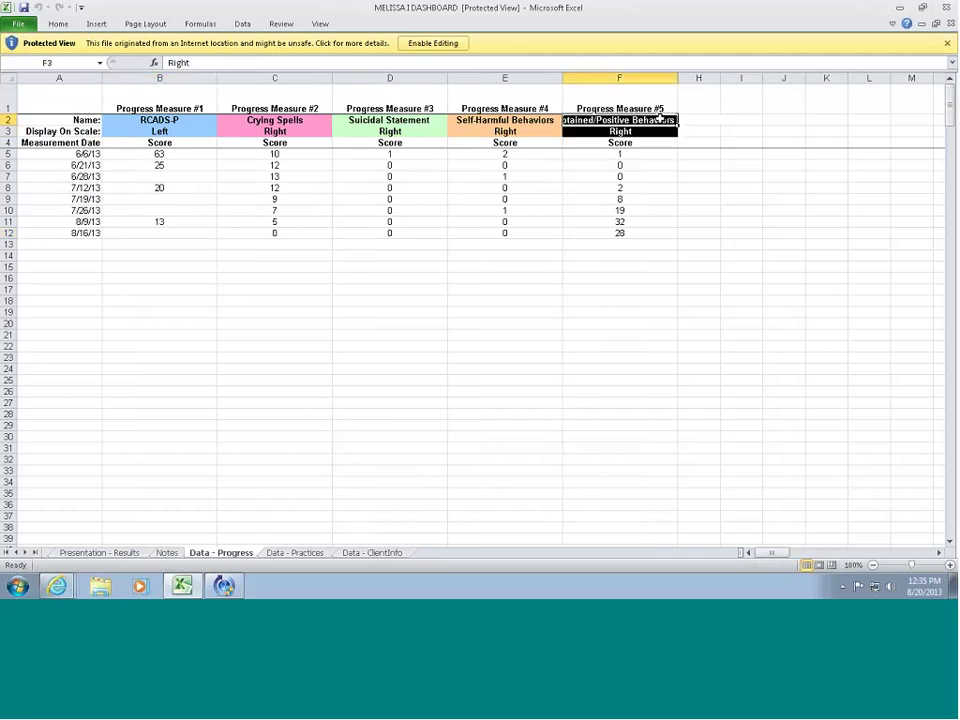
key("Up")
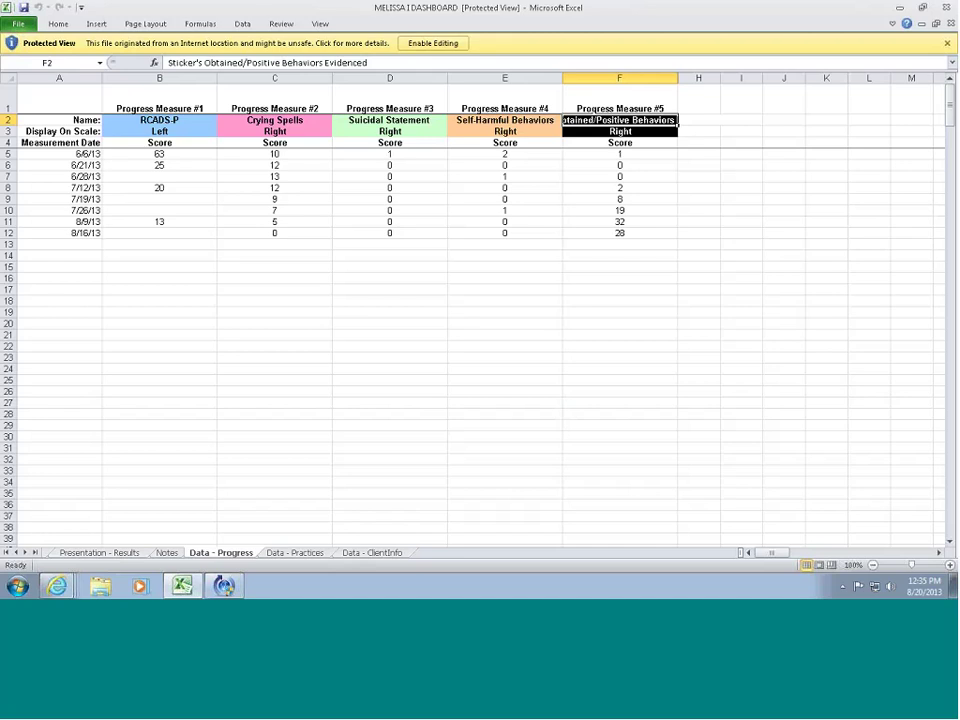
Examine the dated practice entries across the columns of the Data - Practices sheet, referring back to the Data - Progress sheet
left_click(295, 553)
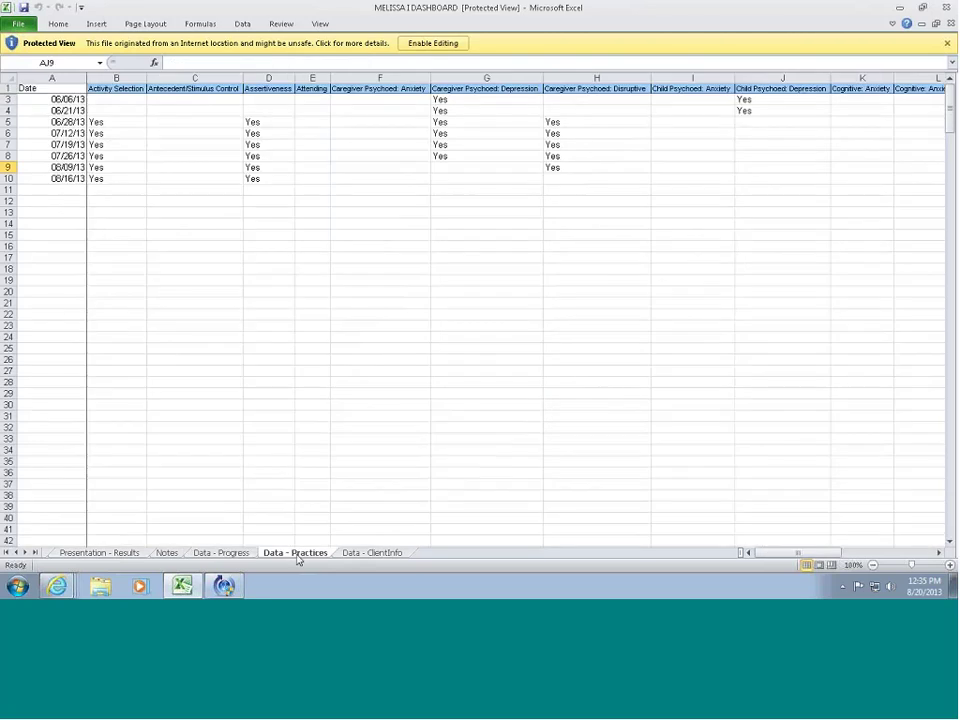
left_click(224, 553)
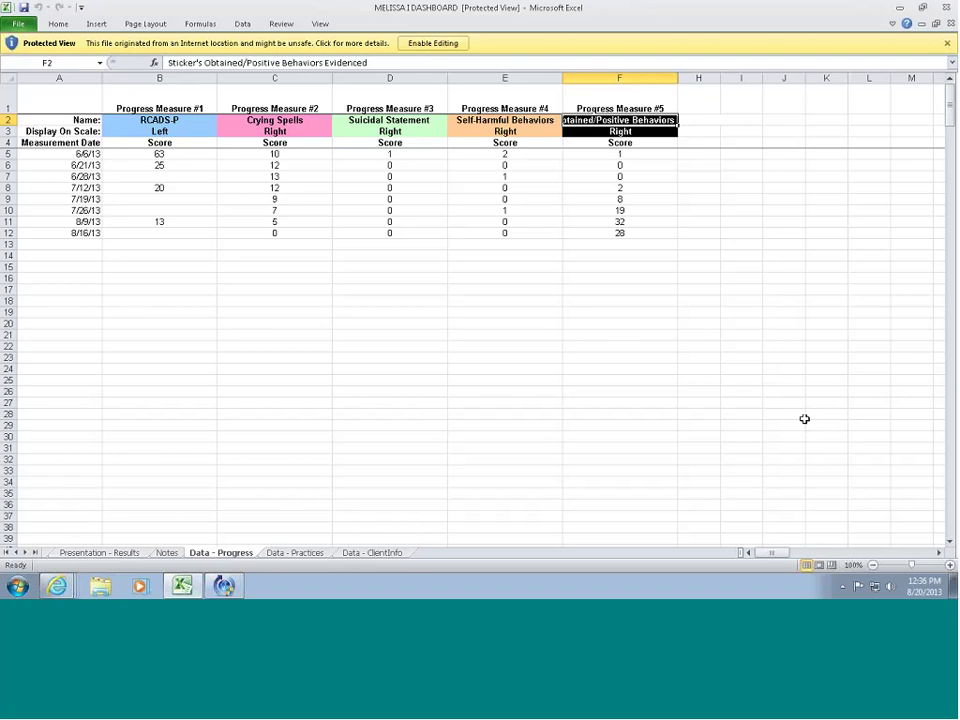
left_click(296, 553)
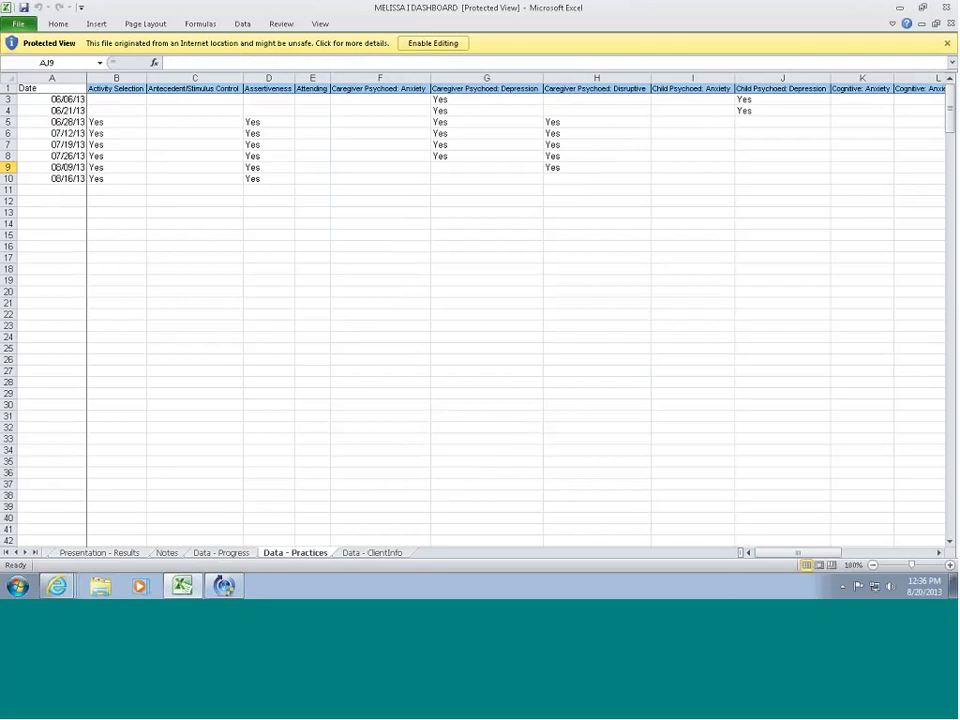
left_click(758, 556)
mouse_move(758, 562)
left_mouse_down()
mouse_move(838, 568)
mouse_move(748, 560)
left_mouse_up()
left_click(938, 552)
left_click(938, 552)
left_click(938, 552)
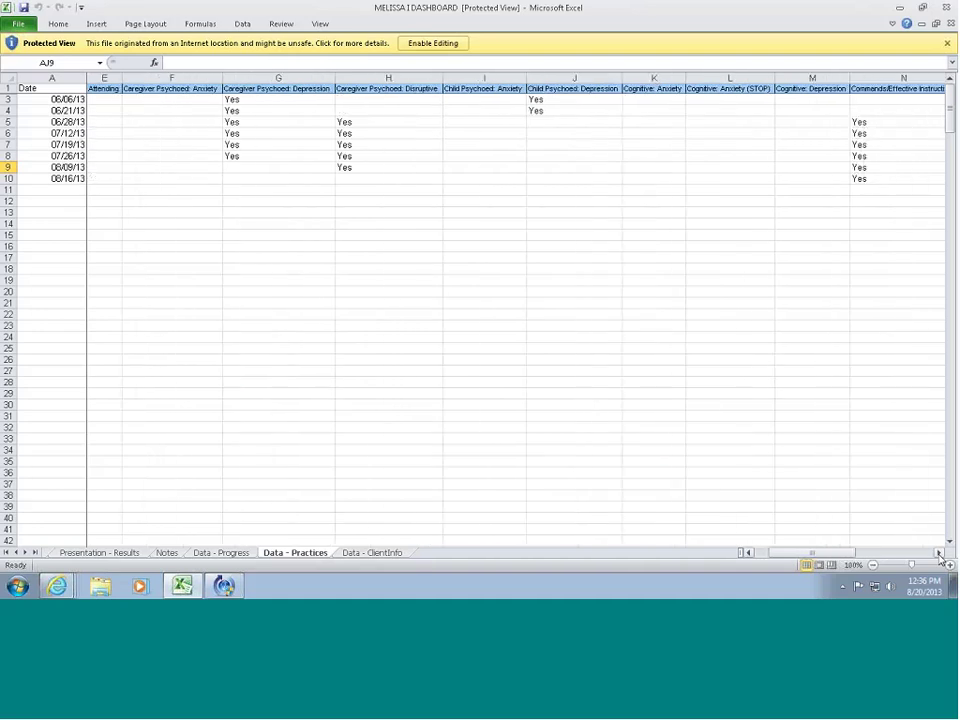
left_click(938, 552)
left_click(938, 552)
left_click(938, 552)
left_click(938, 552)
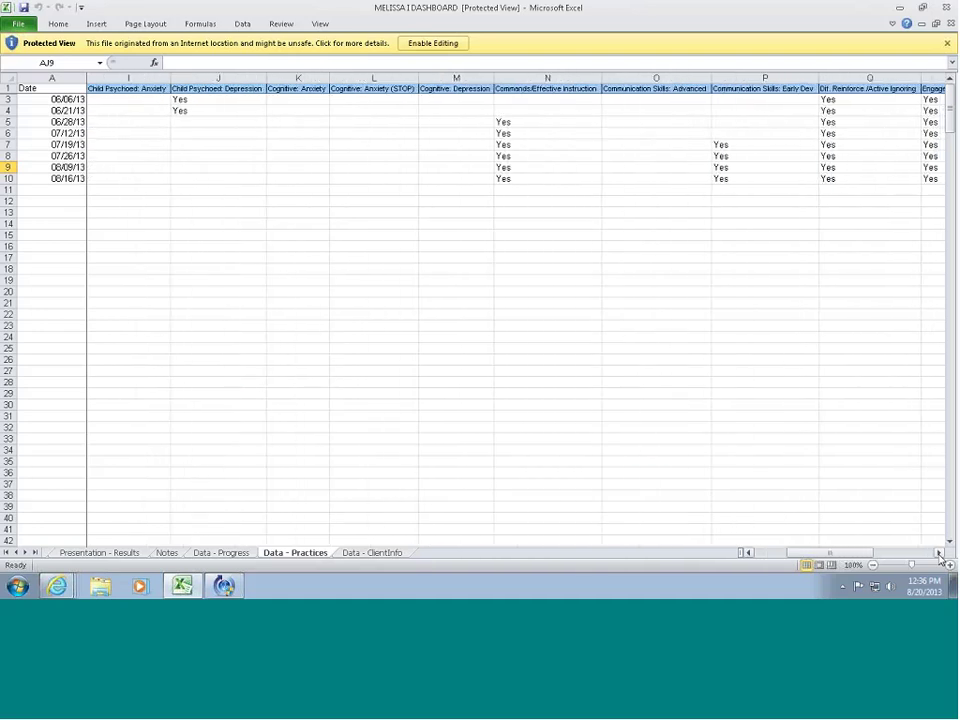
left_click(938, 552)
left_click(938, 552)
left_click(938, 552)
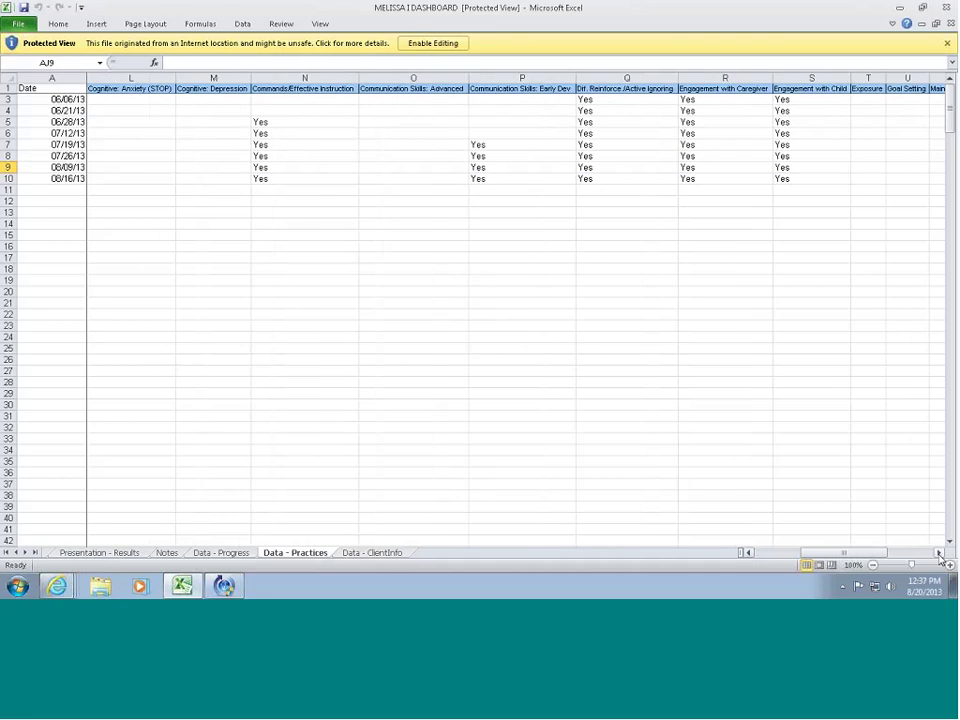
left_click(938, 552)
left_click(938, 552)
left_click(938, 552)
left_click(938, 552)
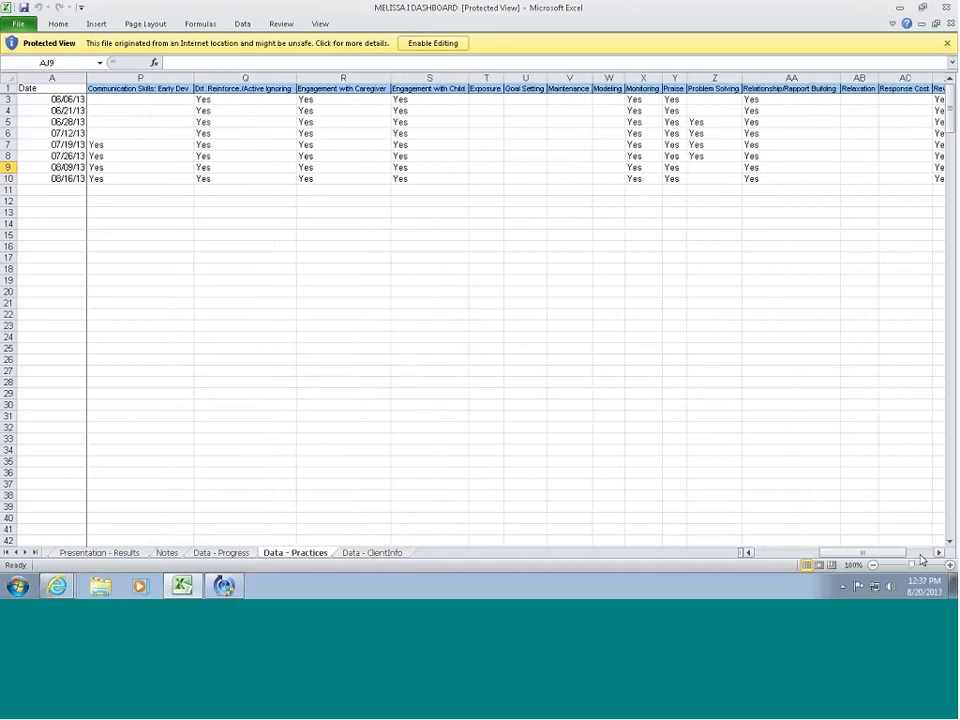
left_click_drag(876, 553, 795, 529)
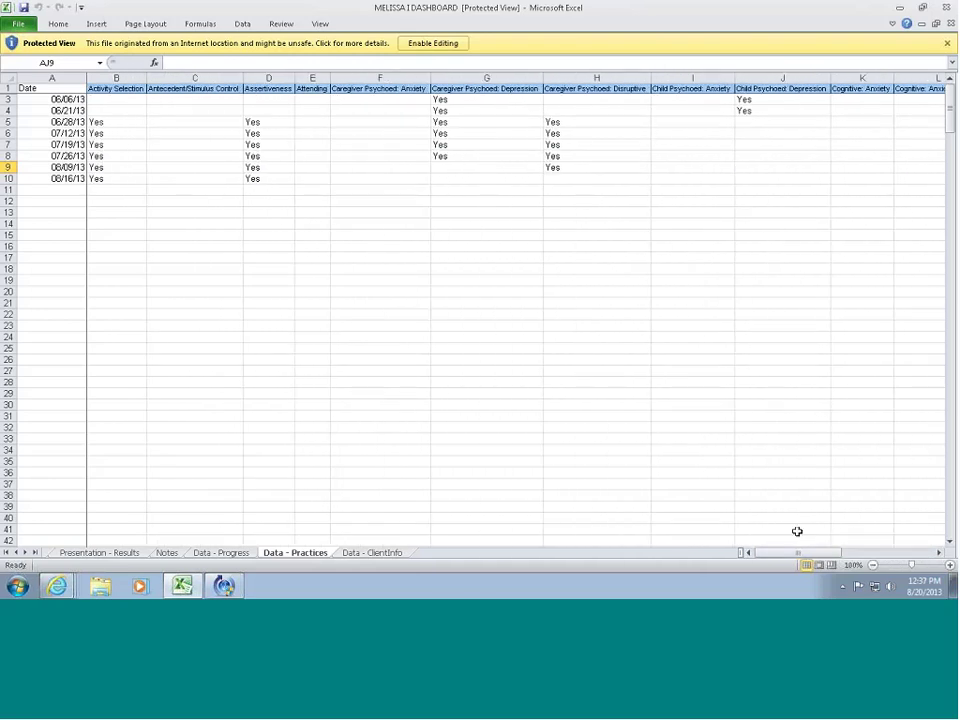
Examine the progress measures graph and the practices chart on the Presentation - Results sheet at 90% zoom
left_click(100, 555)
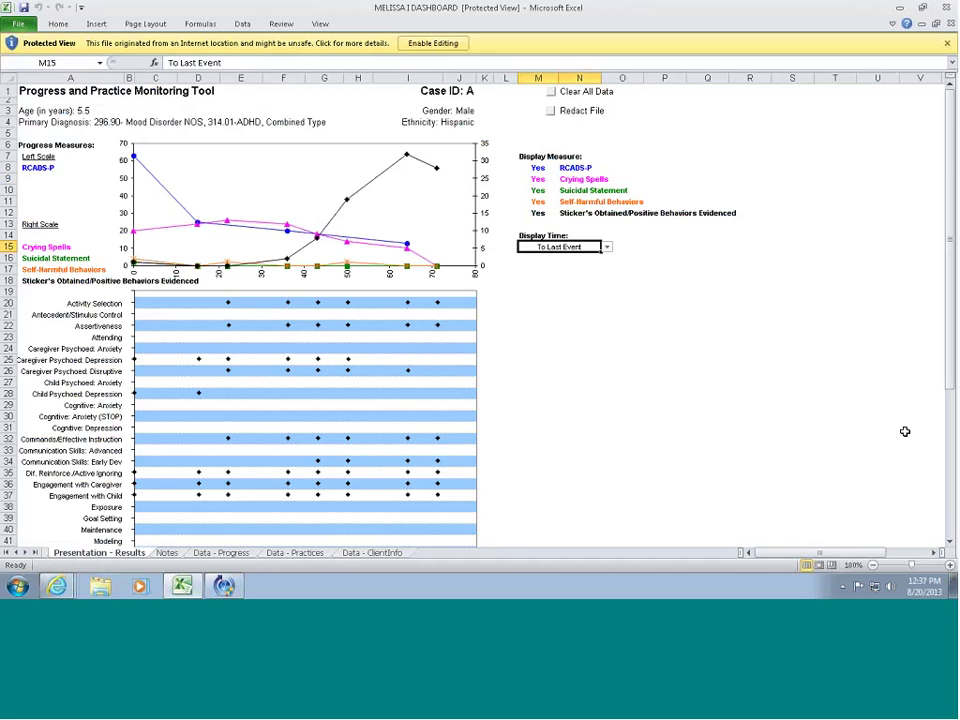
left_click(872, 566)
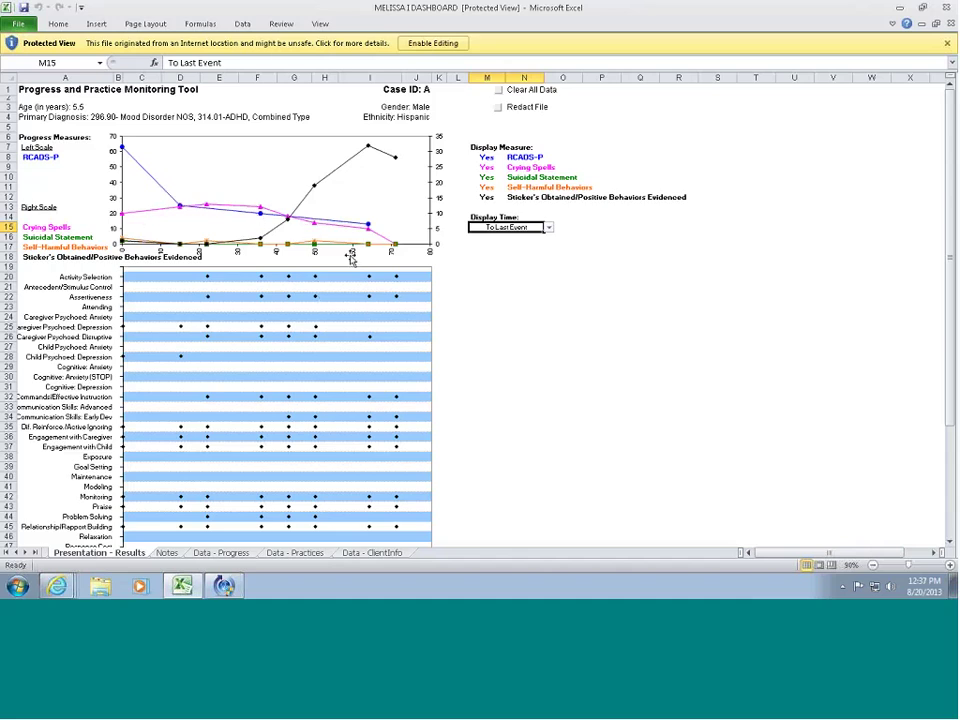
mouse_move(372, 248)
scroll(566, 393, "down", 4)
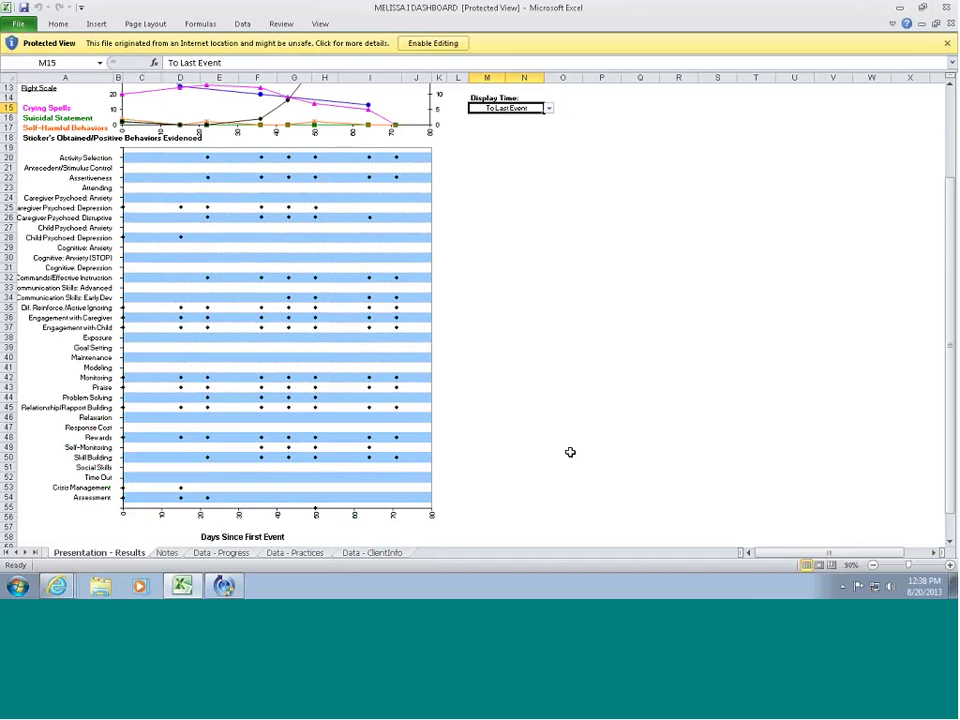
scroll(570, 452, "up", 1)
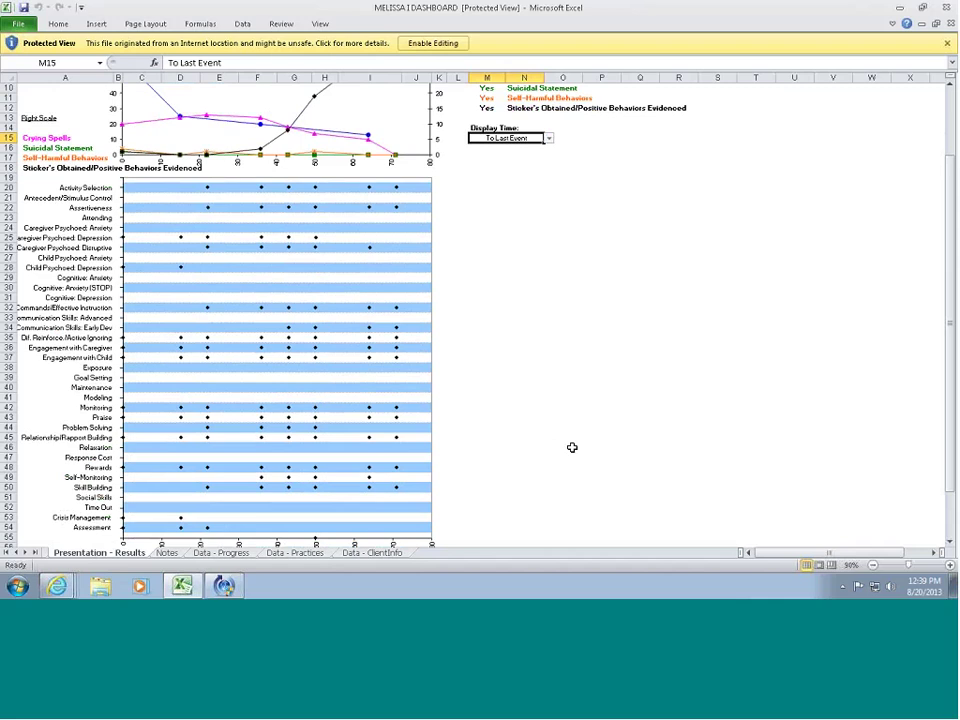
scroll(572, 447, "up", 3)
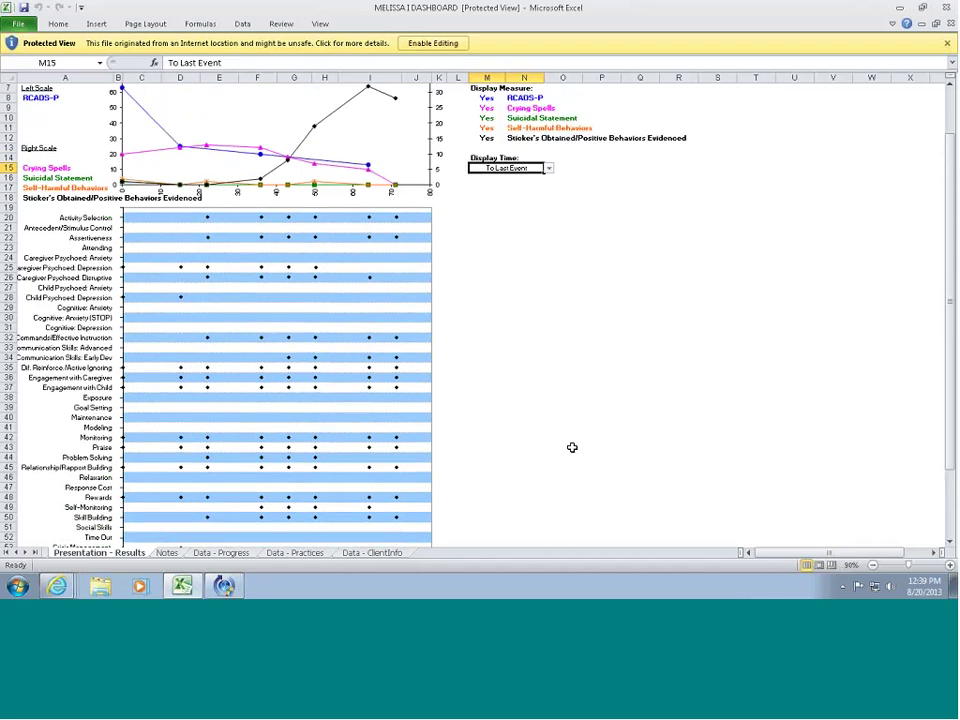